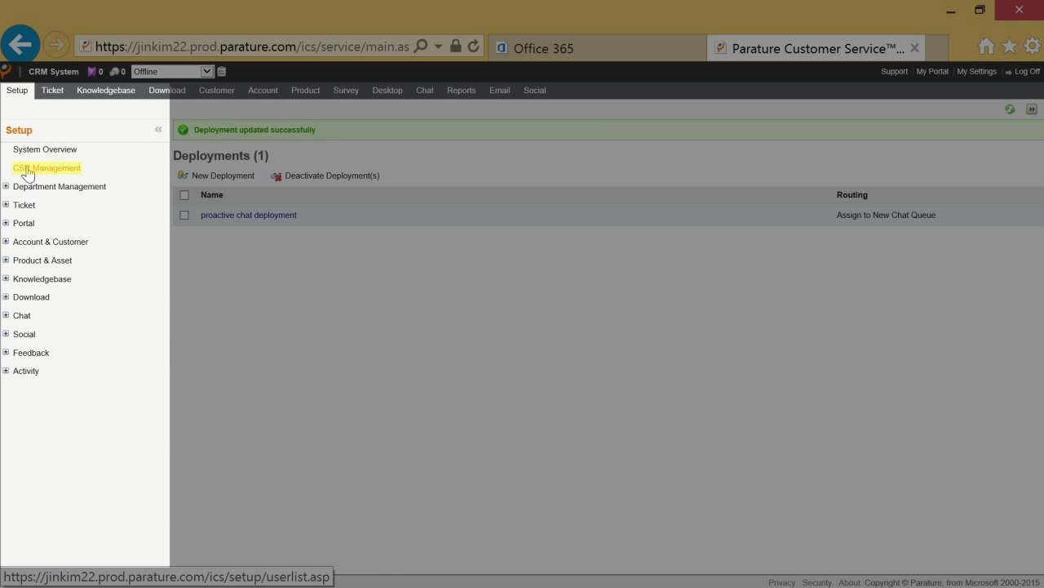
Give the CRM System CSR the Social Media Administrator role level and save it
click(27, 170)
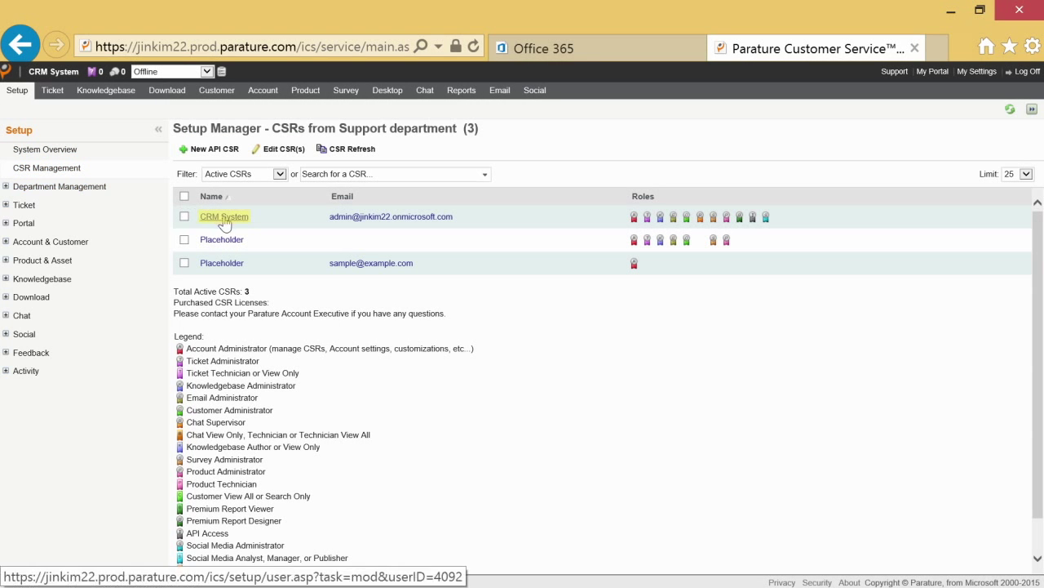
click(224, 218)
scroll(187, 237, down, 10)
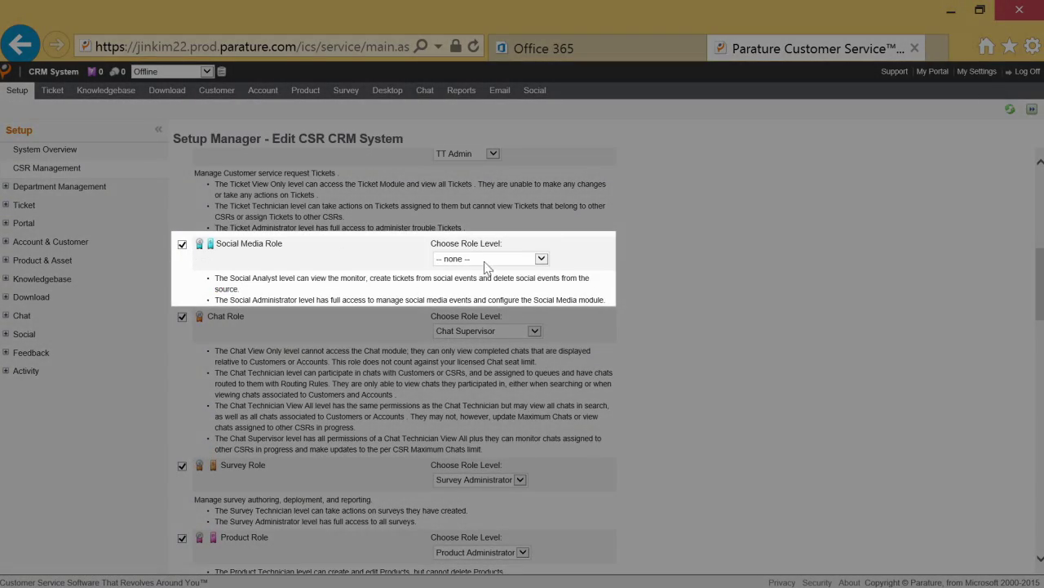
click(487, 259)
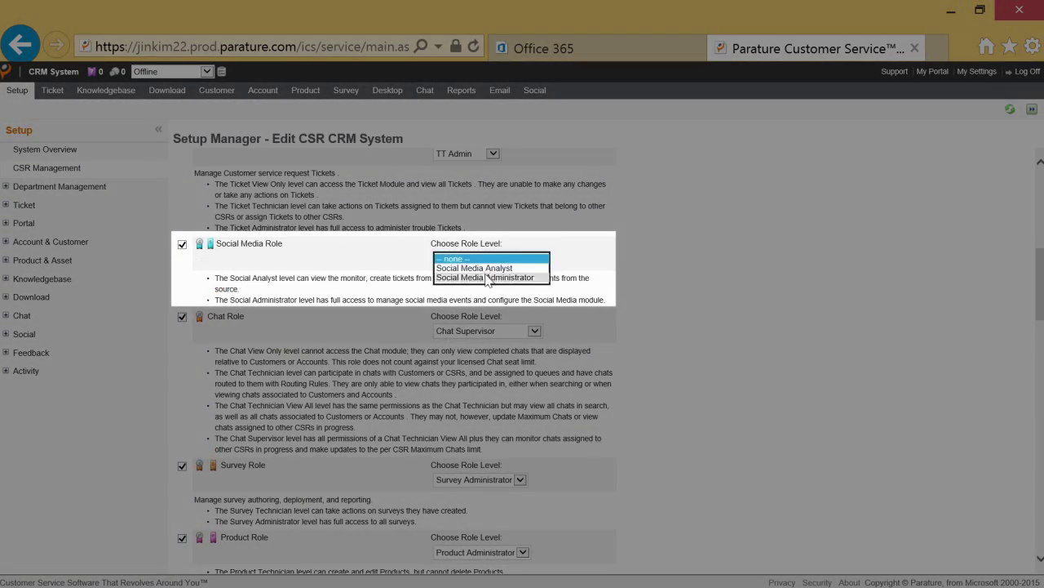
click(485, 275)
scroll(486, 275, down, 20)
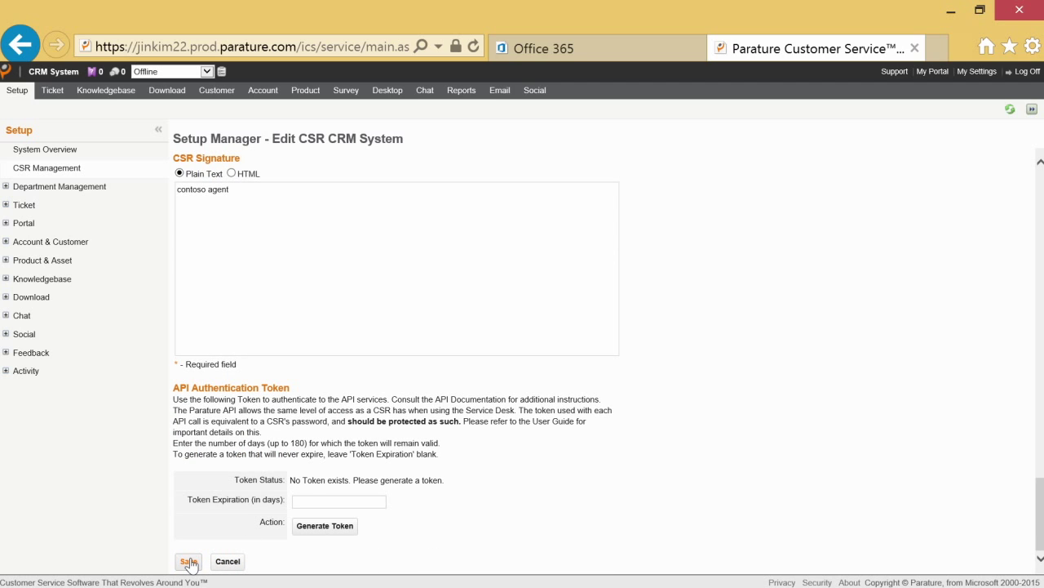
click(189, 561)
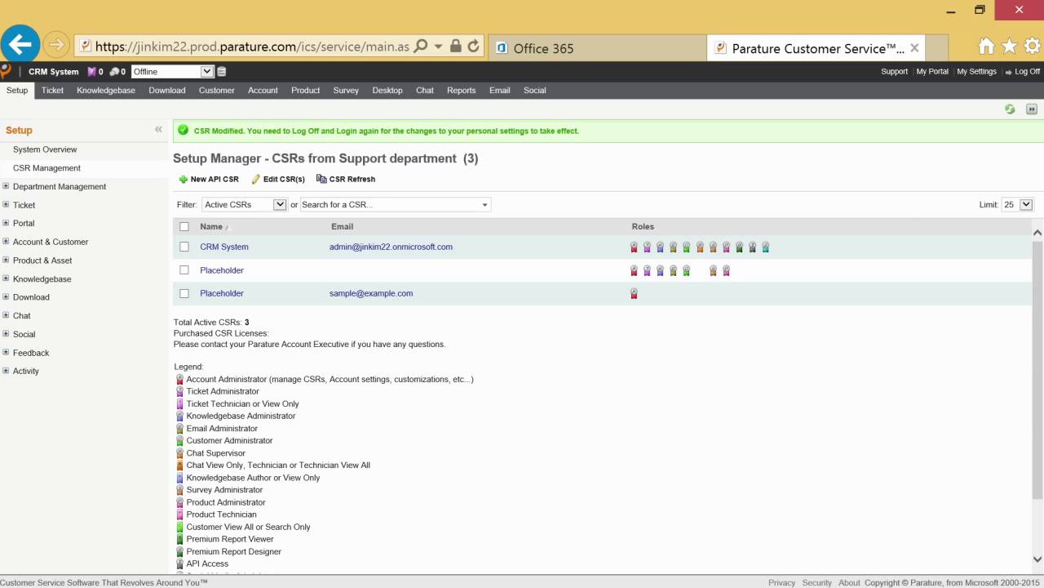
In Social Monitor Settings, start adding a new Facebook channel under Social Channels
click(18, 93)
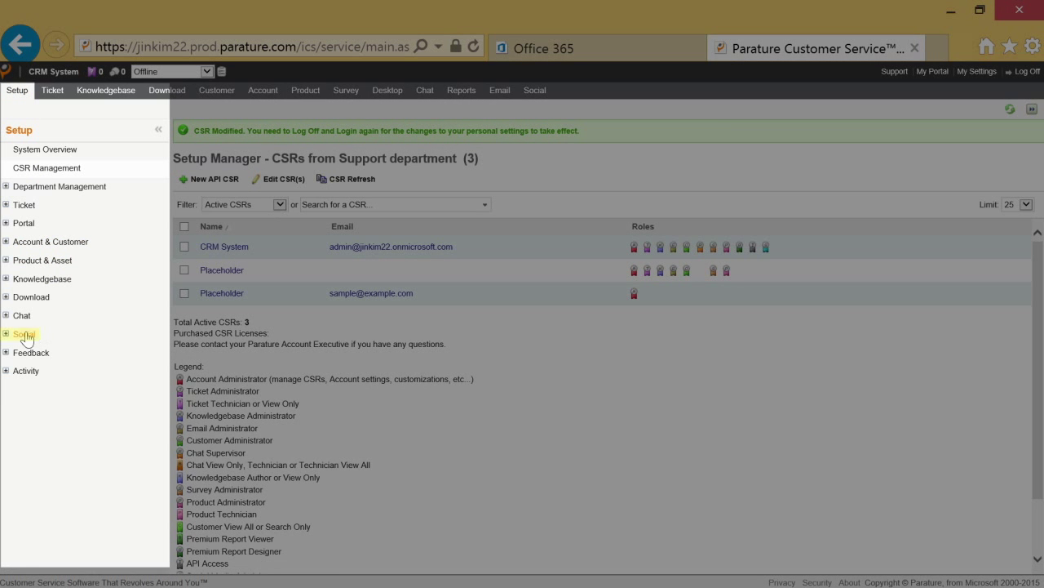
click(25, 335)
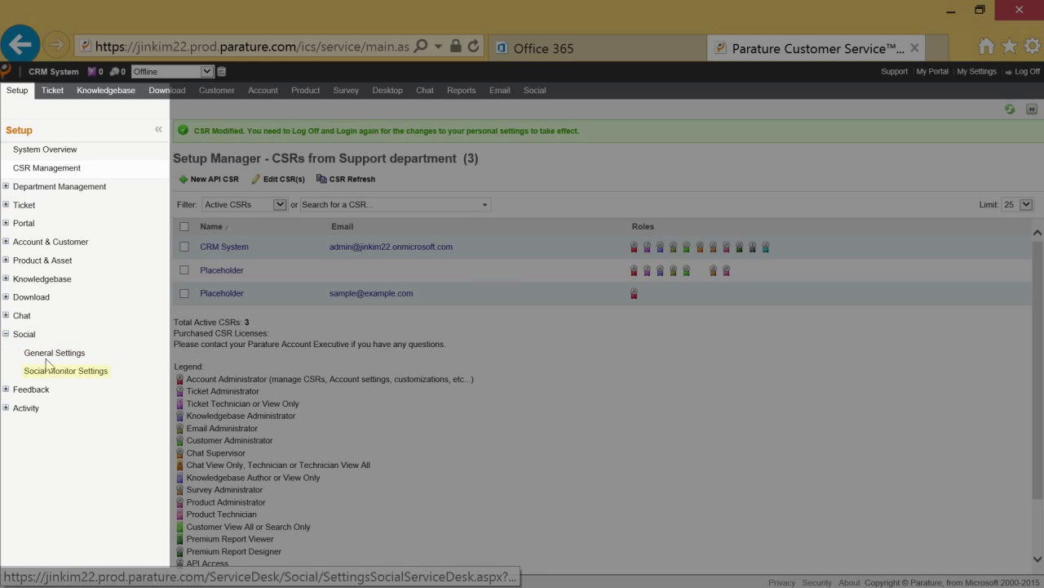
click(47, 375)
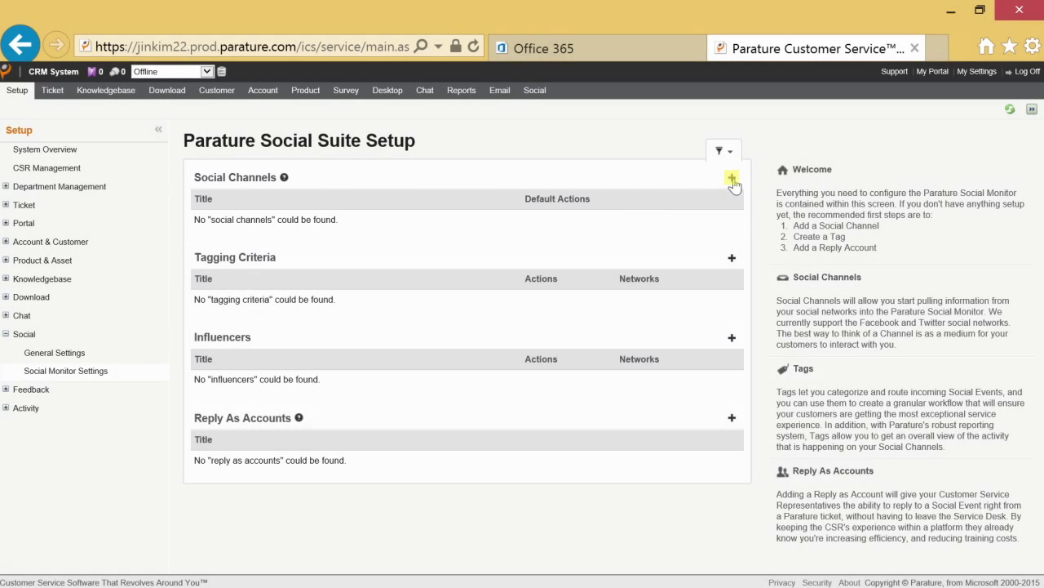
click(731, 181)
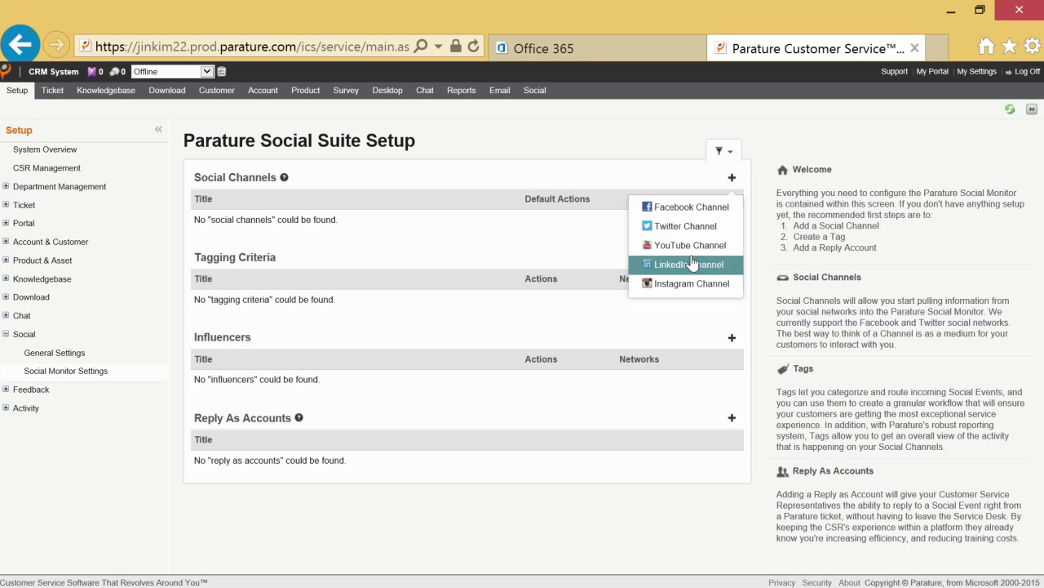
click(692, 211)
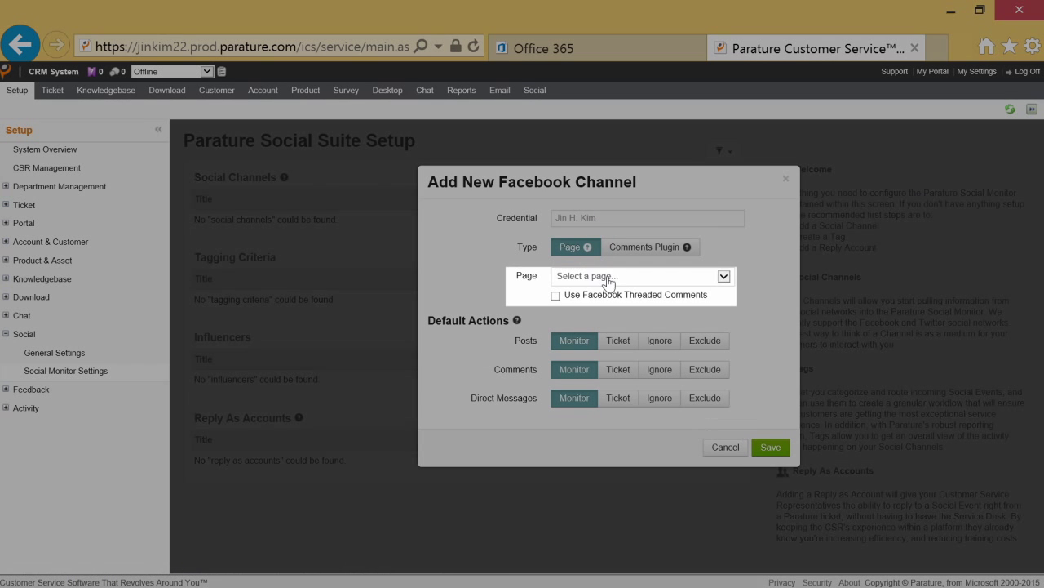
Save a new Facebook channel connected to the Contoso - Demo page
click(608, 276)
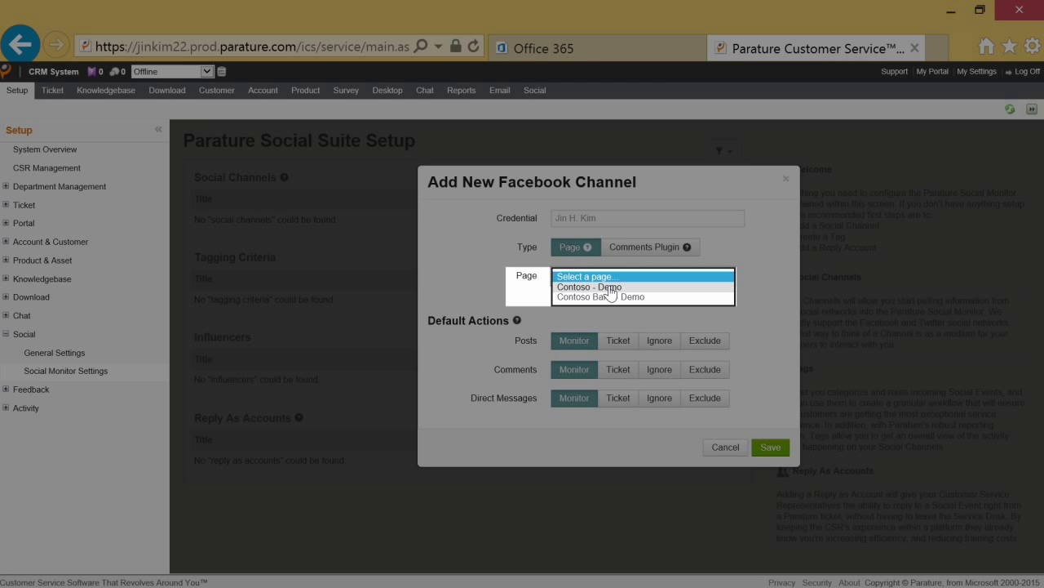
click(609, 287)
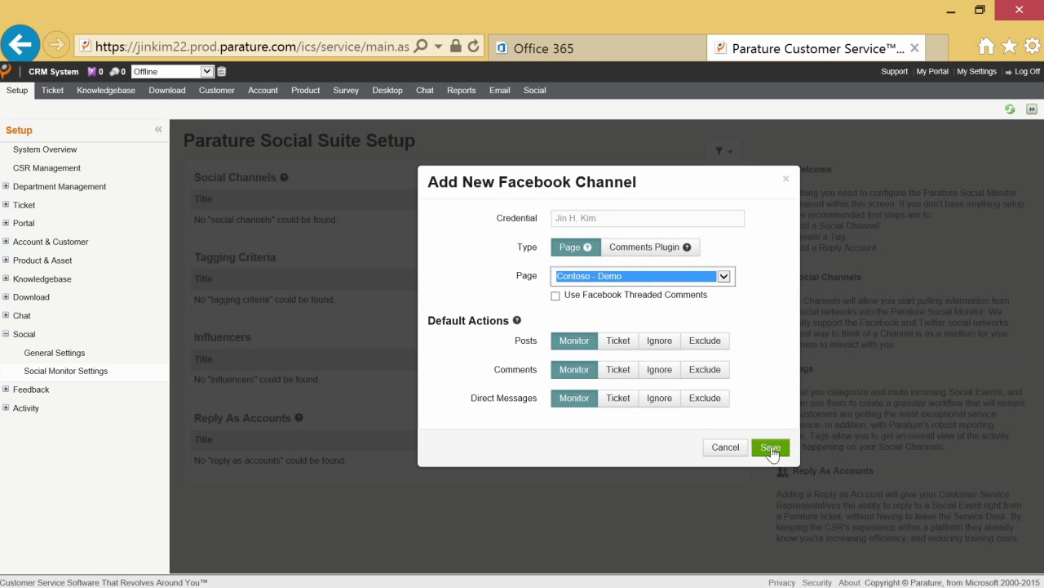
click(771, 448)
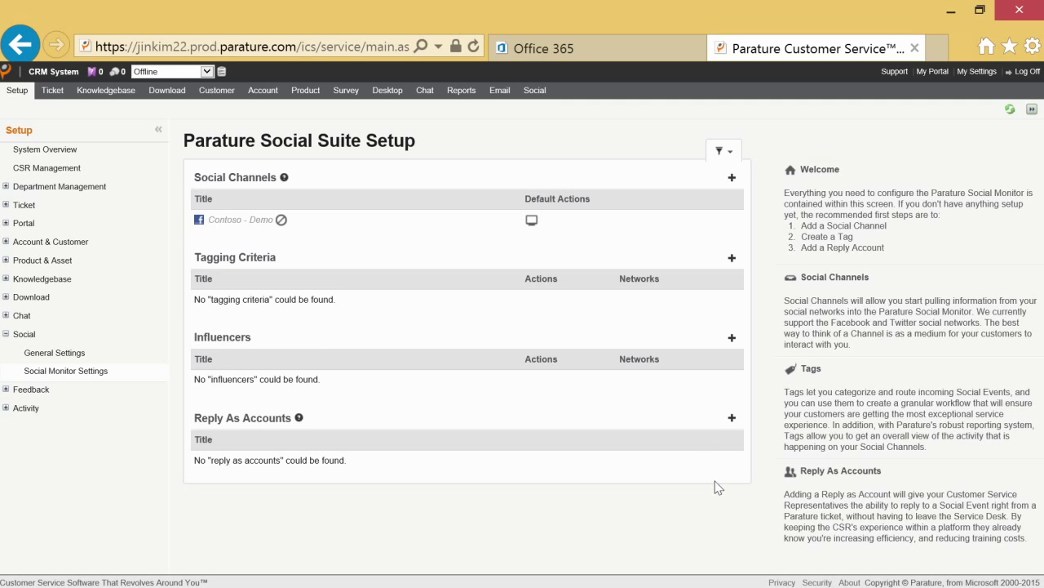
Enable the Contoso - Demo channel and turn on its Facebook fan page portal
click(608, 219)
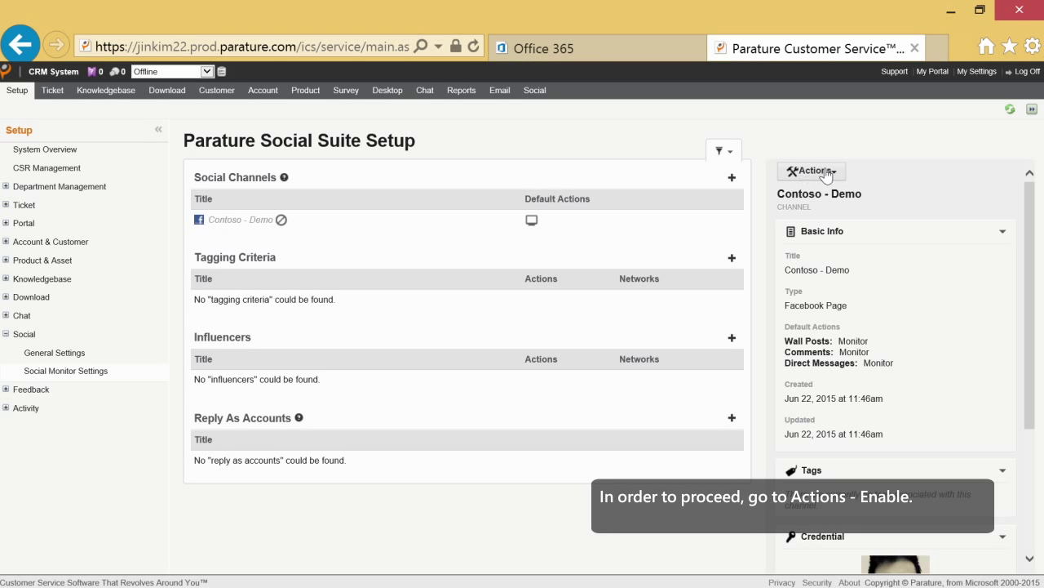
click(841, 178)
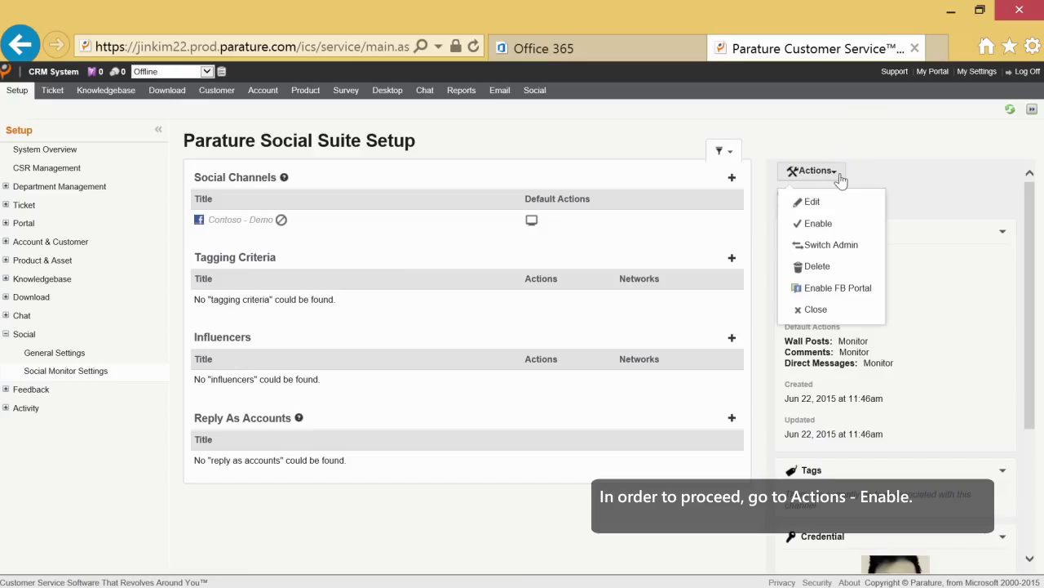
click(822, 226)
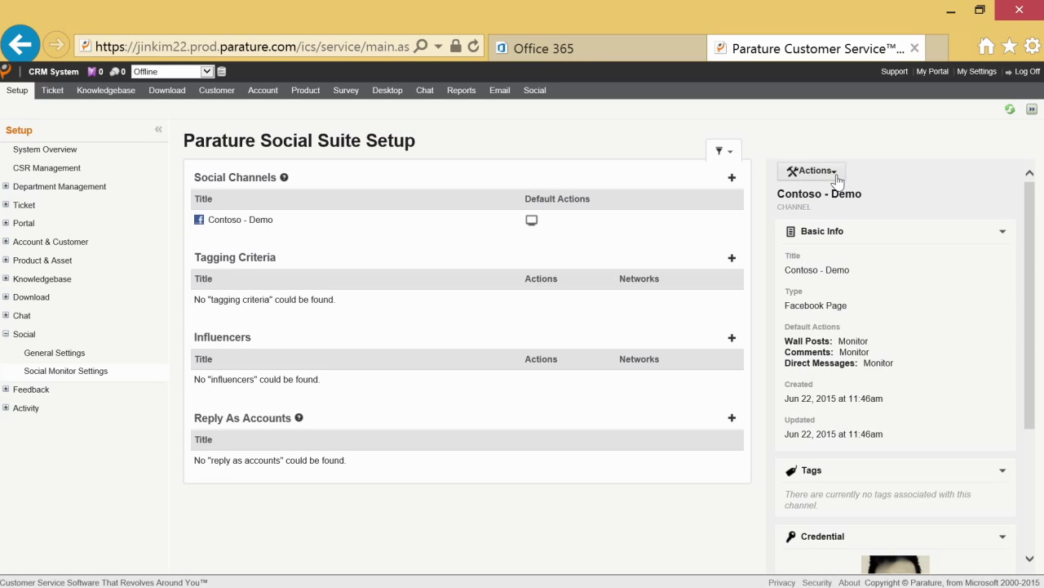
click(834, 173)
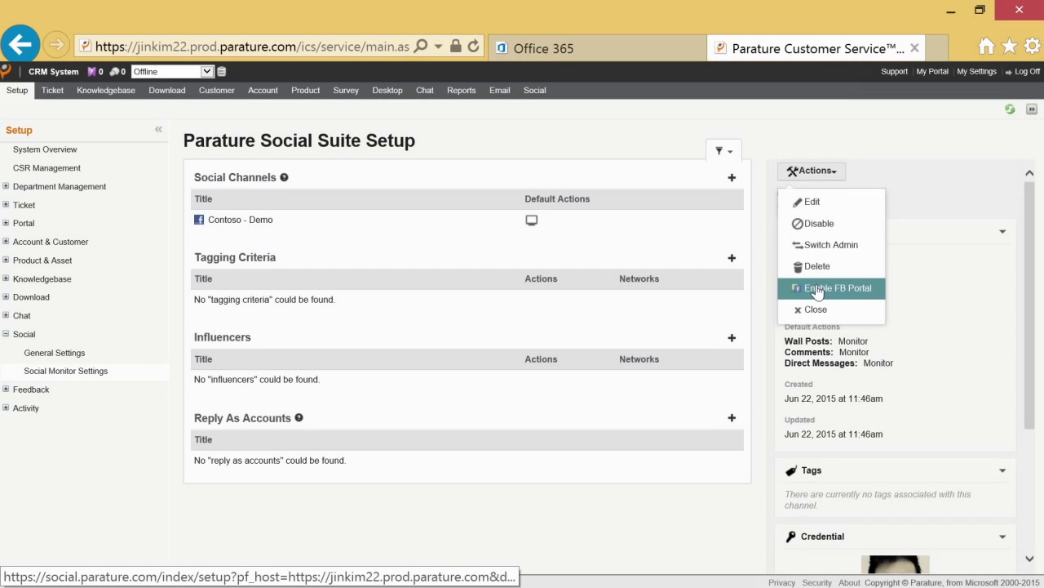
click(816, 291)
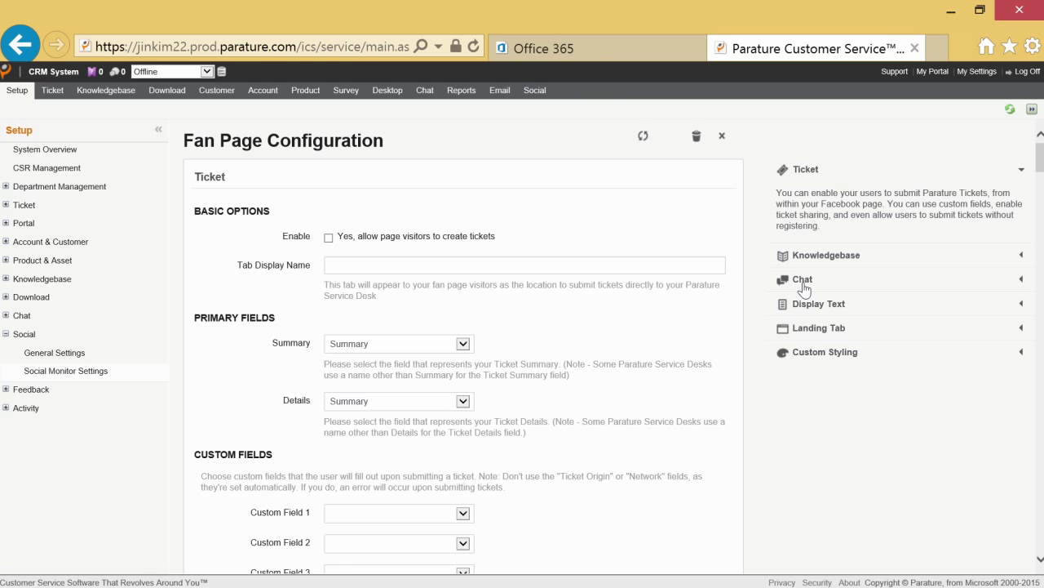
Allow fan page visitors to create tickets and enter the ticket tab's display name
click(328, 237)
click(339, 263)
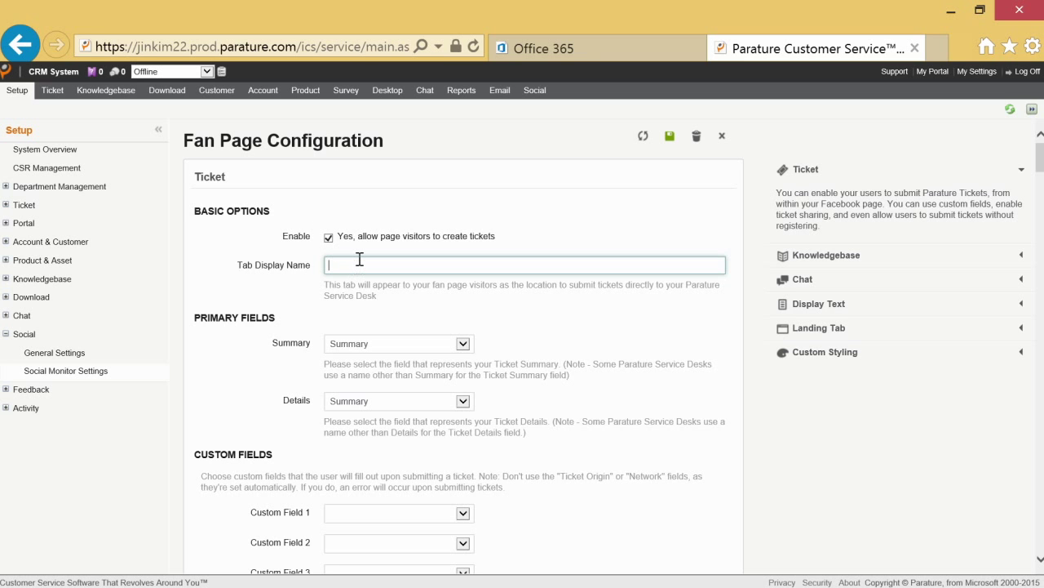
text(s)
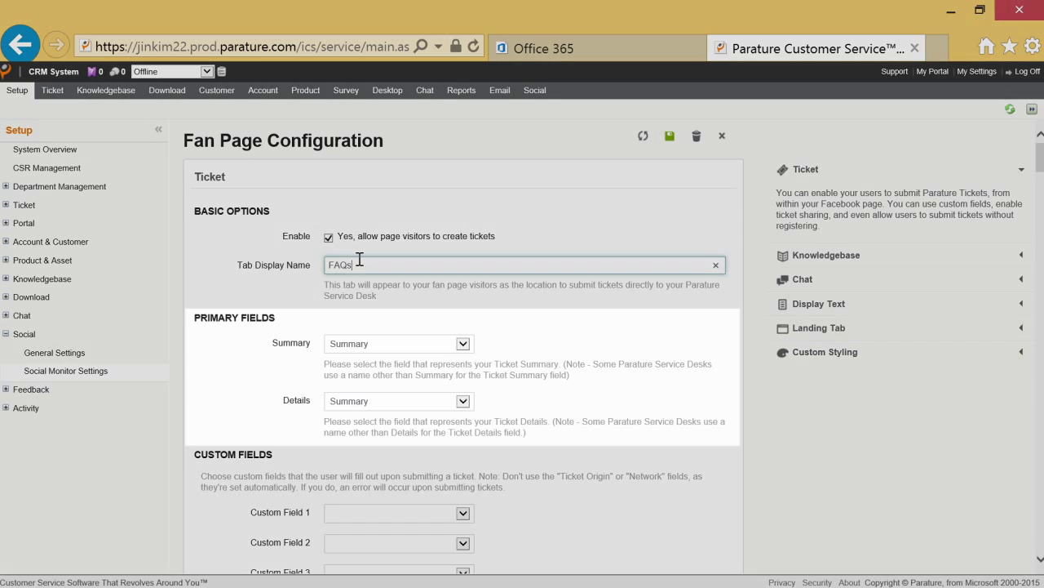
Map both ticket Summary and Details to Summary and set Custom Field 1 to Priority
click(457, 346)
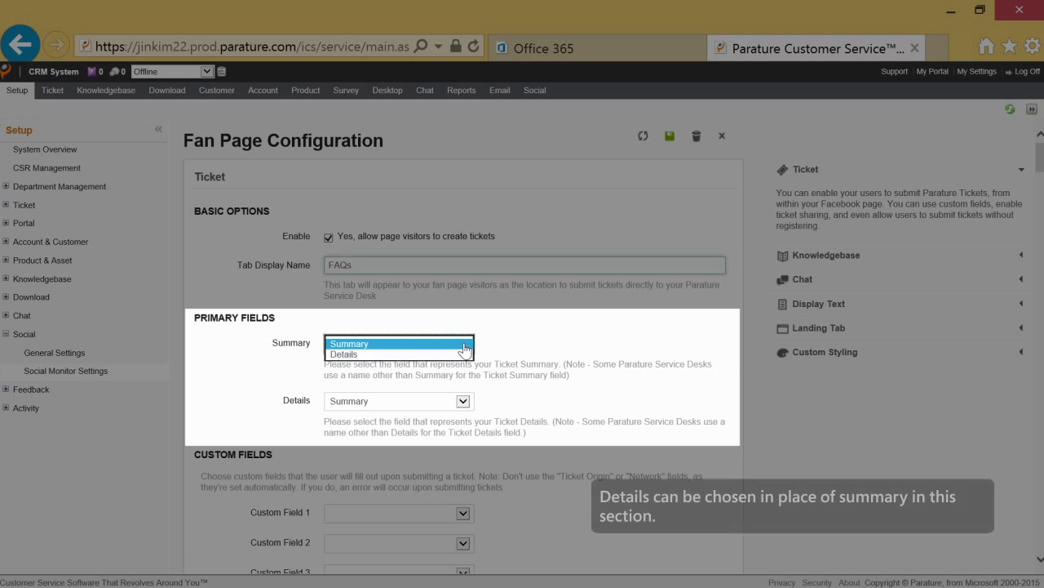
click(361, 346)
click(463, 401)
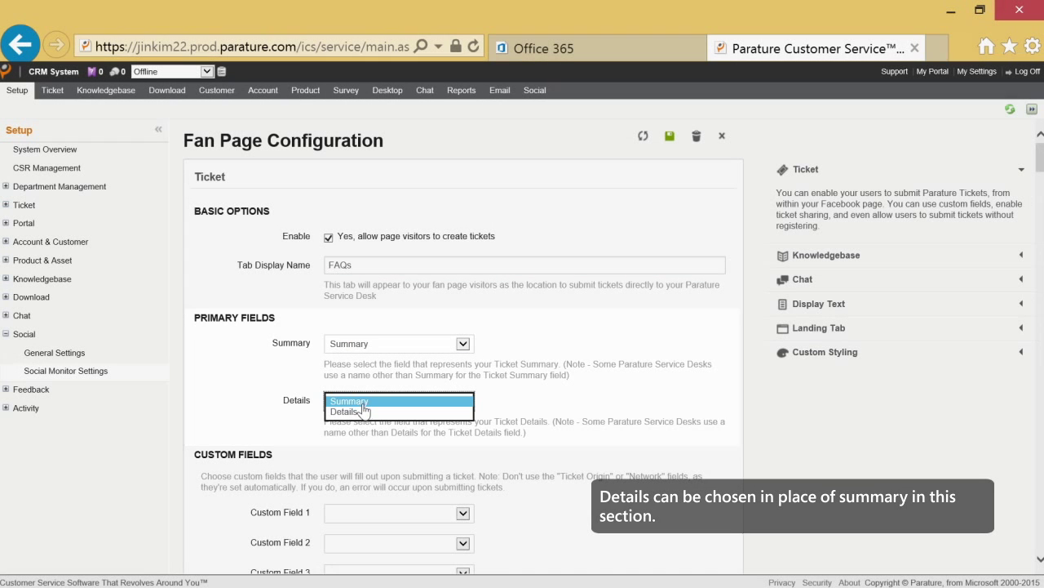
click(364, 410)
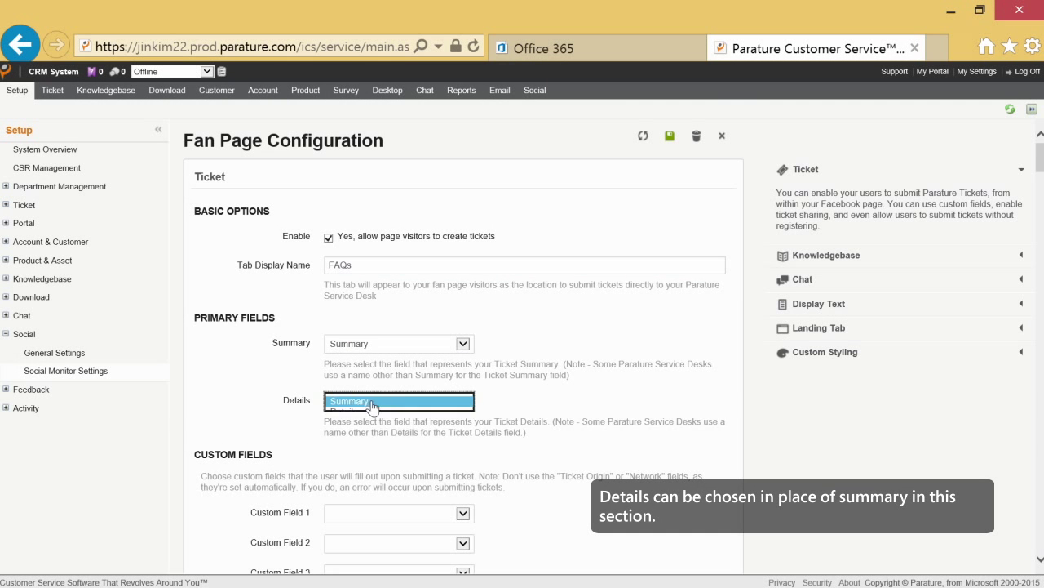
scroll(397, 411, down, 3)
click(463, 378)
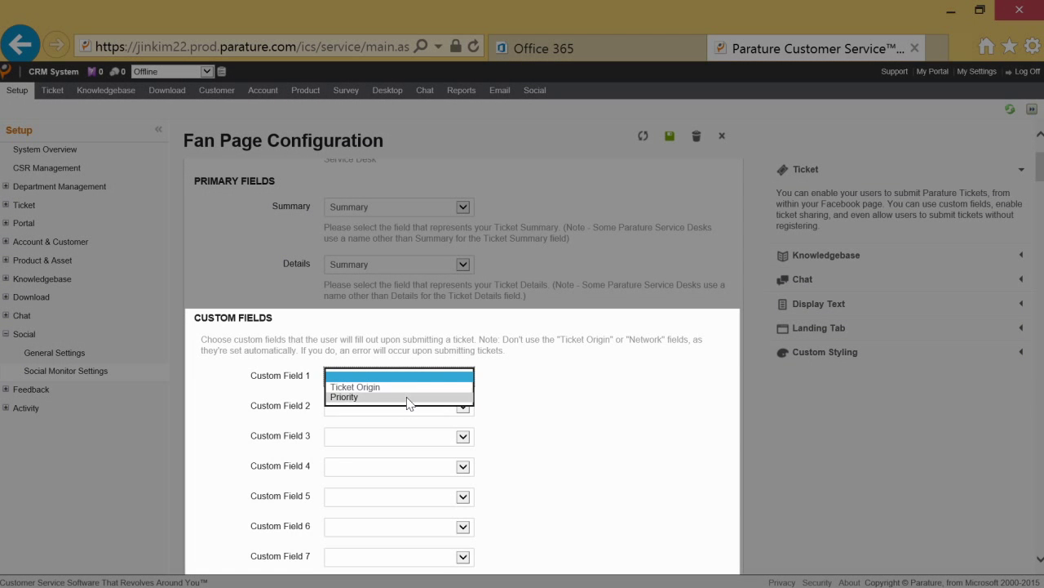
click(408, 397)
scroll(514, 420, down, 4)
scroll(515, 420, down, 1)
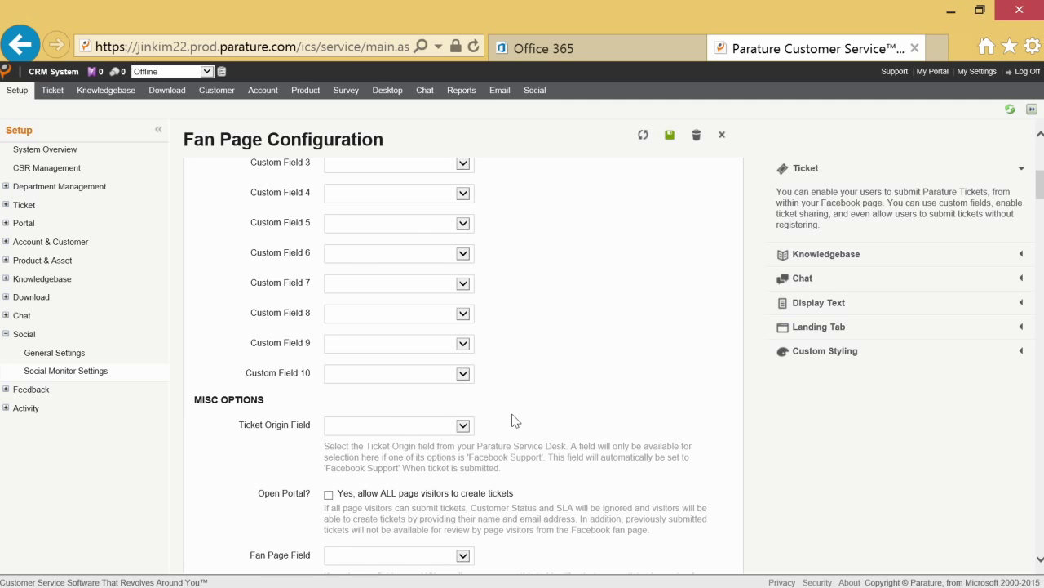
scroll(515, 419, down, 6)
scroll(354, 427, down, 4)
scroll(344, 441, down, 2)
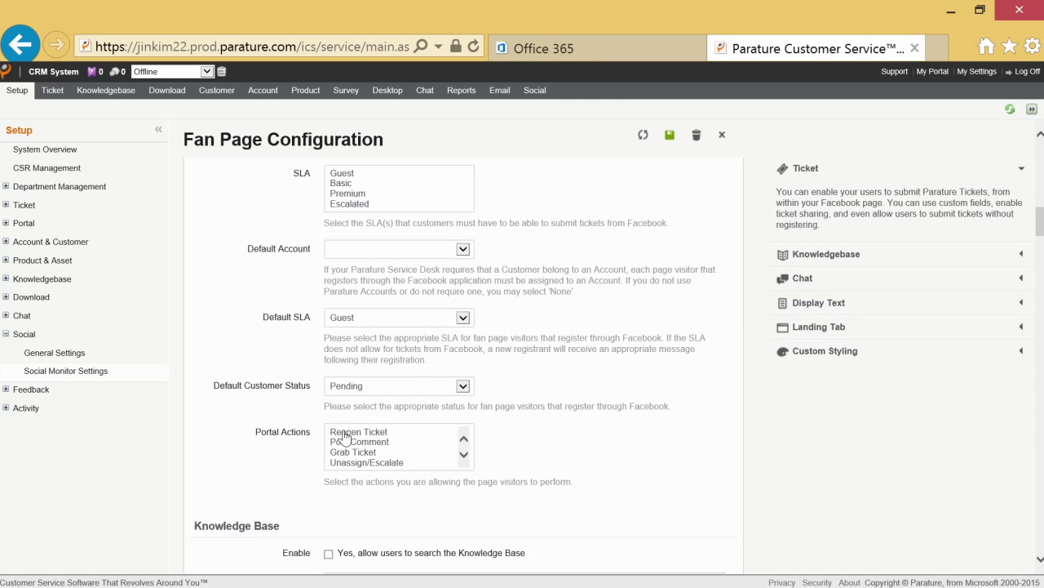
scroll(342, 473, down, 2)
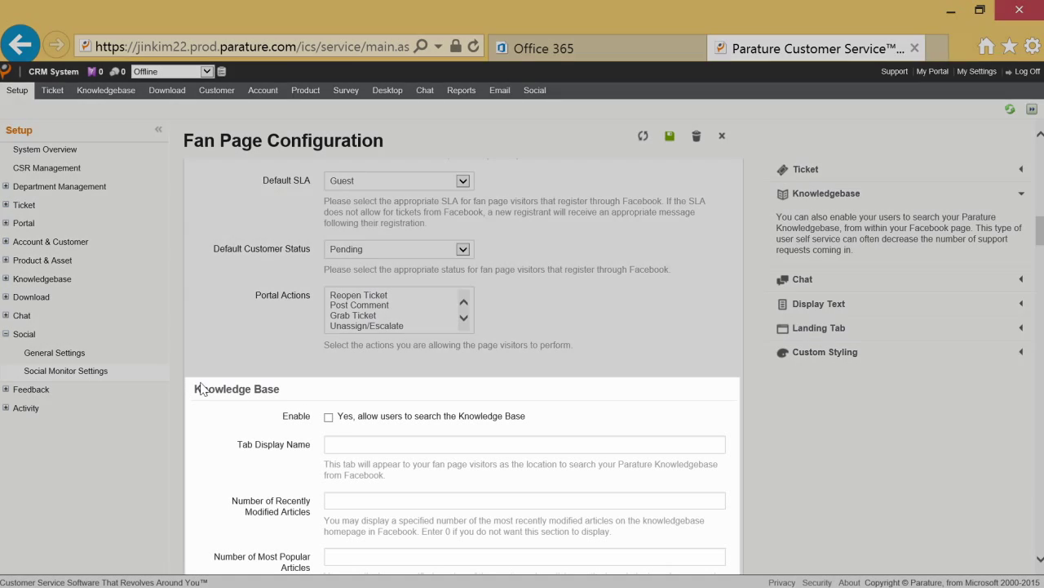
Enable the 'knowledgebase' tab showing 5 recently modified and 5 popular articles
scroll(292, 394, down, 1)
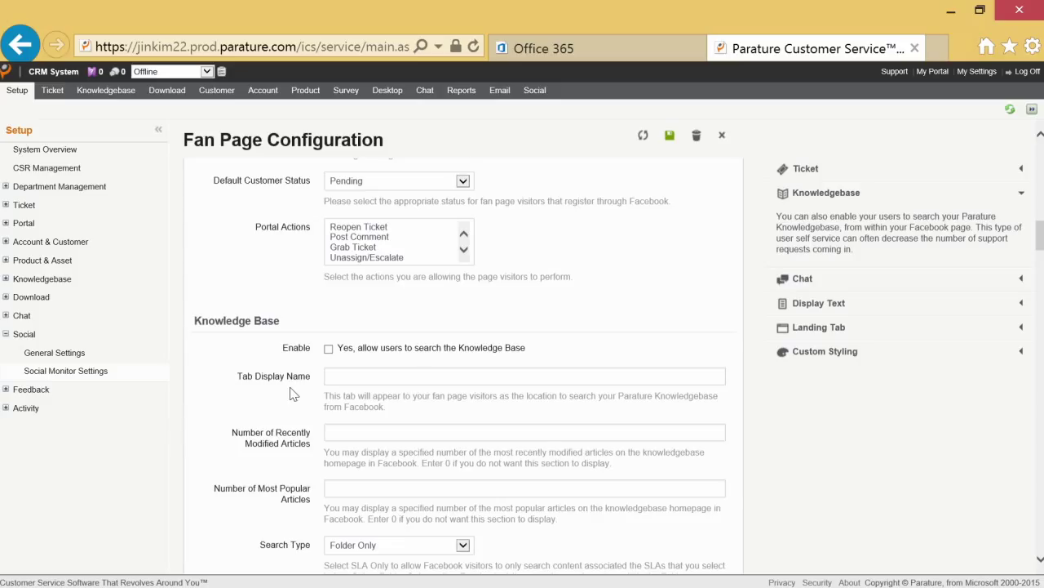
scroll(293, 394, down, 1)
click(328, 279)
click(368, 310)
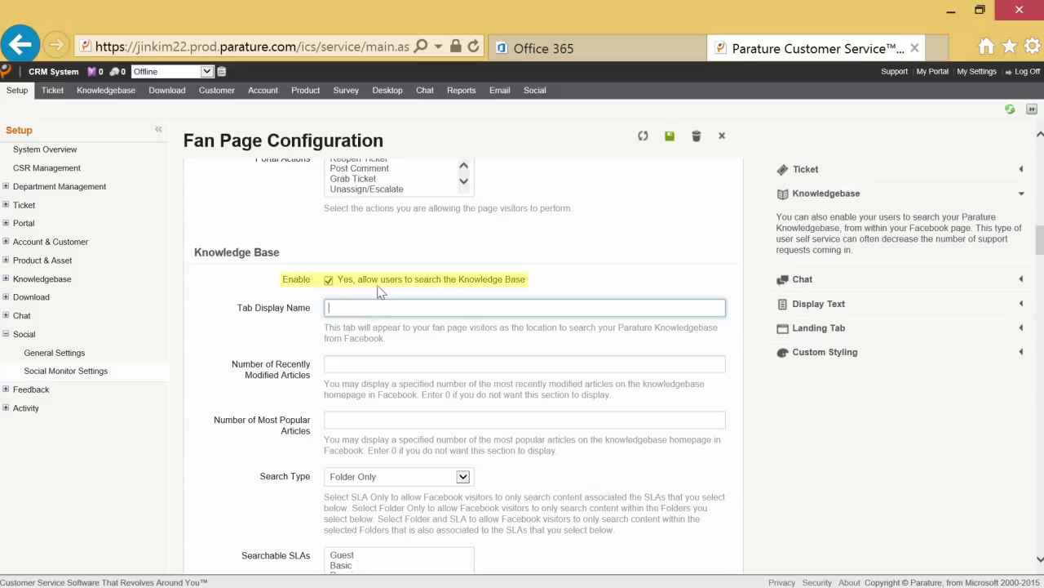
text(knowledgebase)
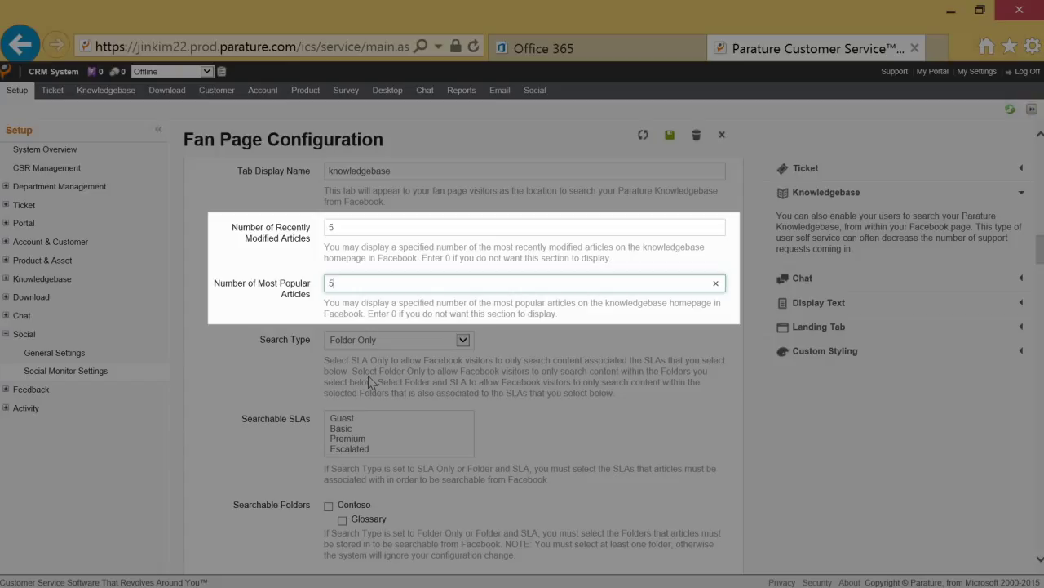
scroll(368, 375, down, 3)
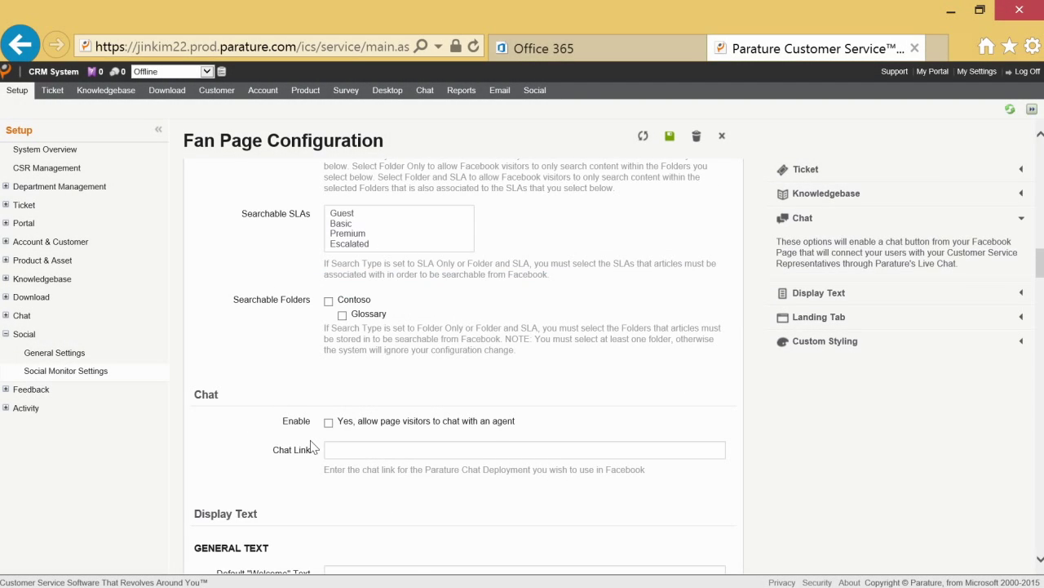
Allow fan page visitors to chat with an agent, then expand Chat > Deployments in Setup
scroll(315, 443, down, 1)
scroll(384, 392, down, 1)
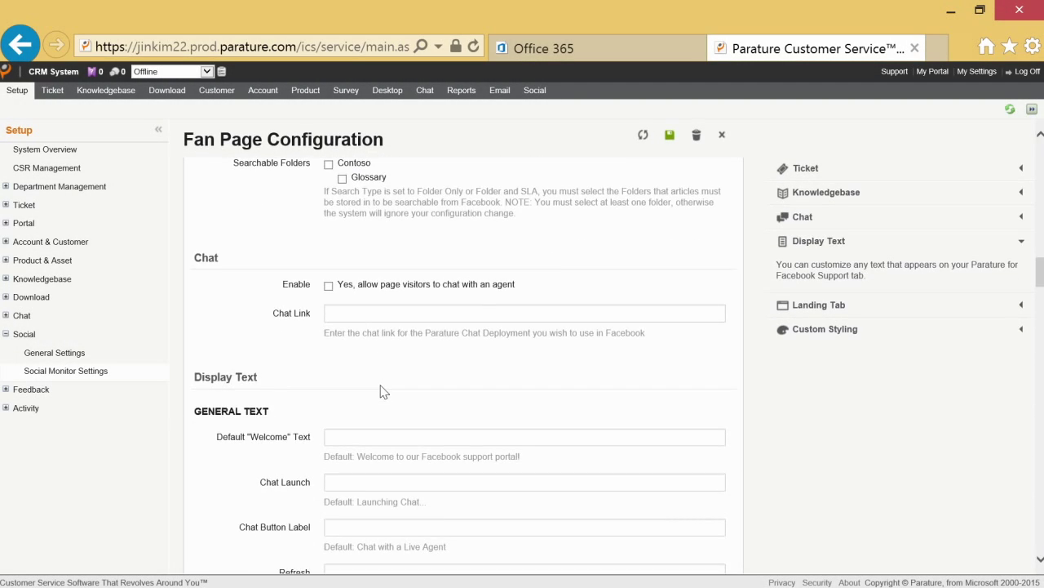
scroll(384, 392, up, 1)
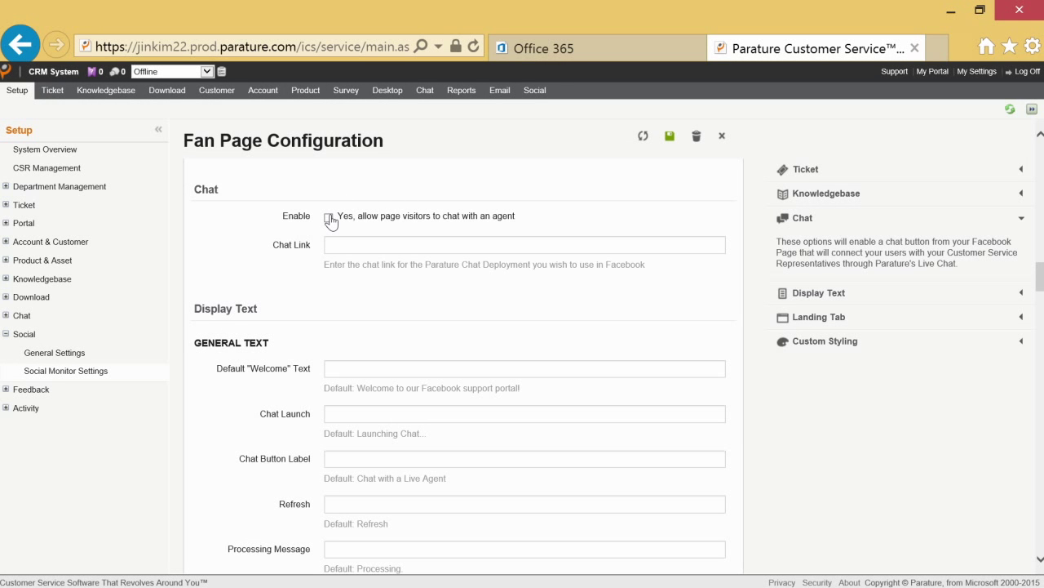
click(329, 218)
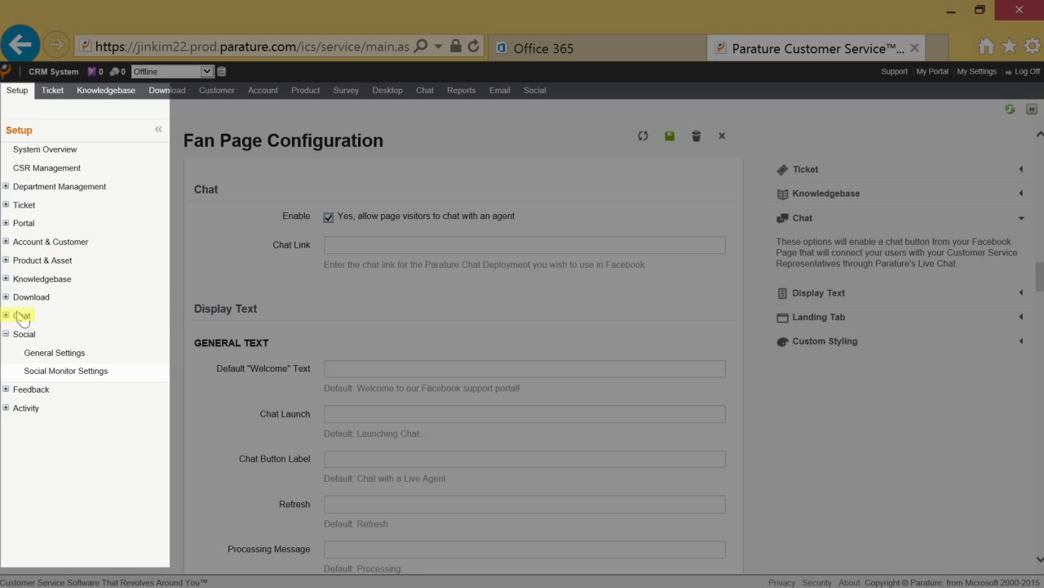
click(21, 315)
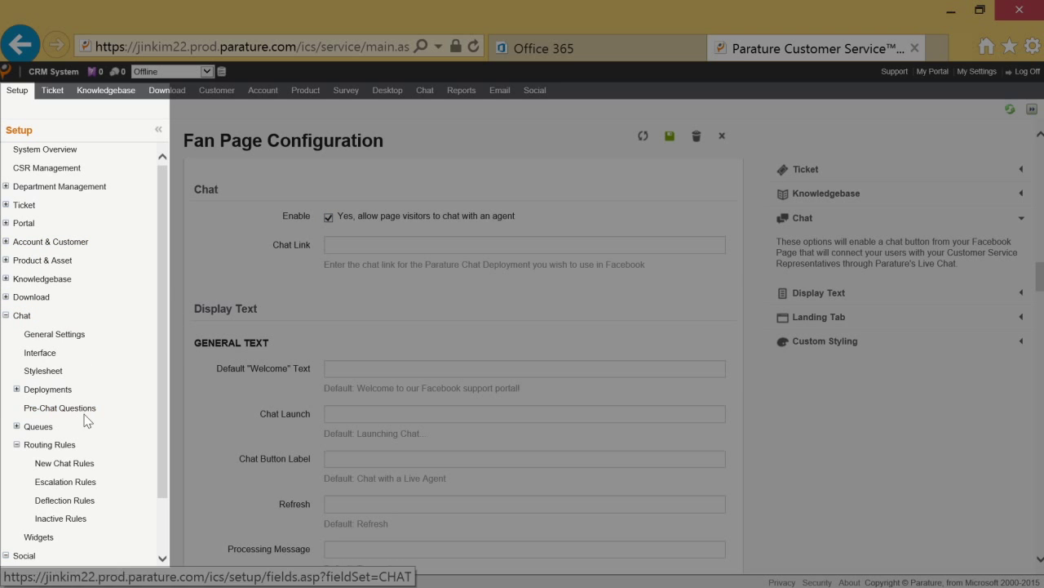
click(37, 391)
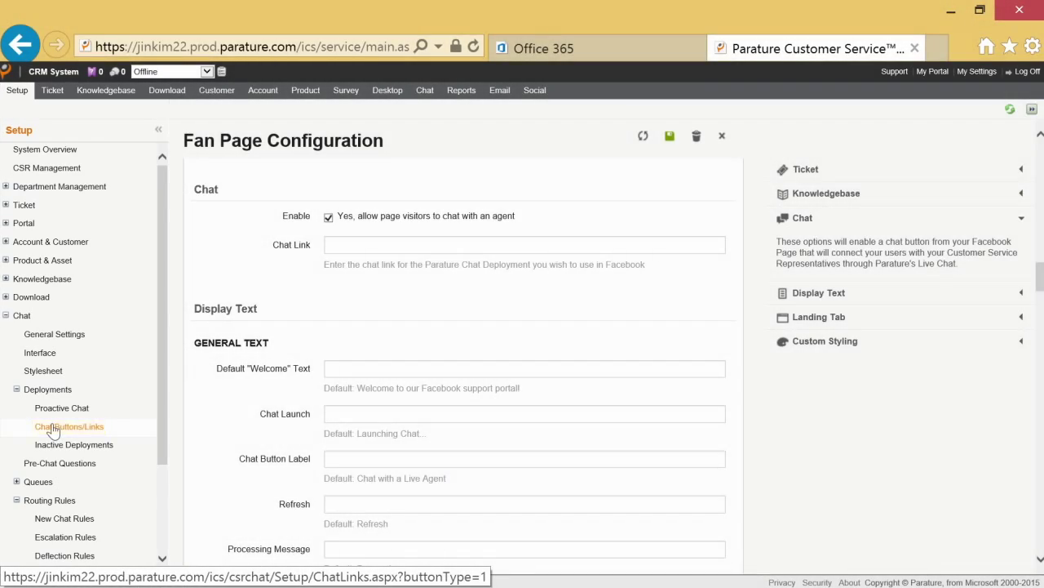
Get the reactive chat deployment's Chat Link, then reopen the Fan Page Configuration
click(52, 428)
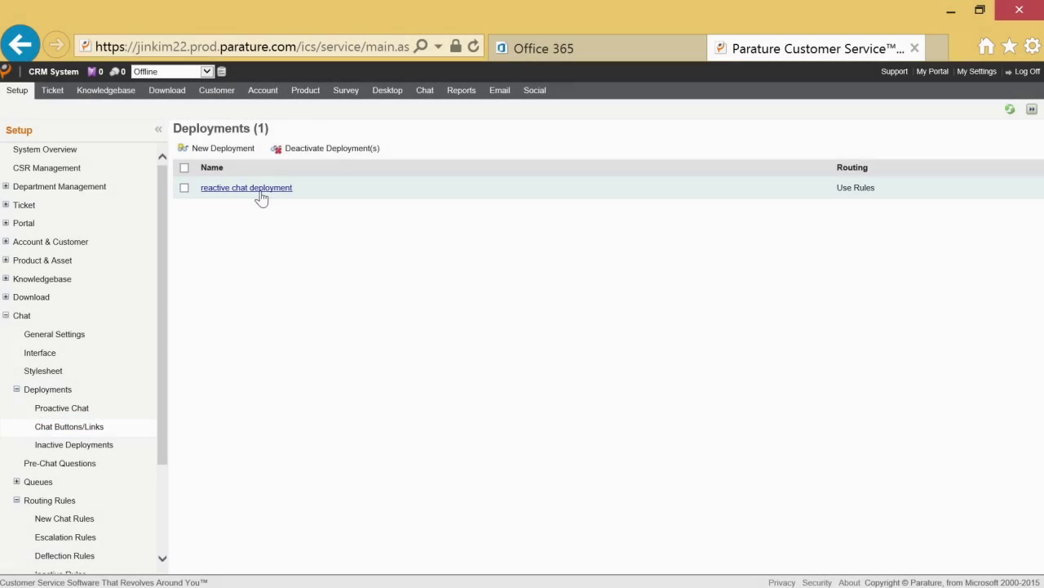
click(263, 189)
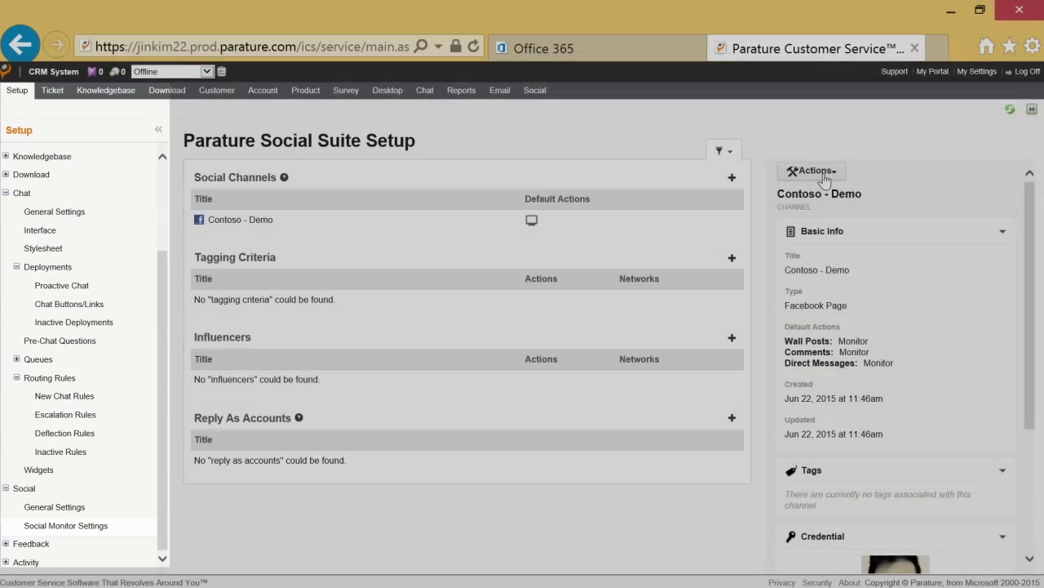
click(816, 170)
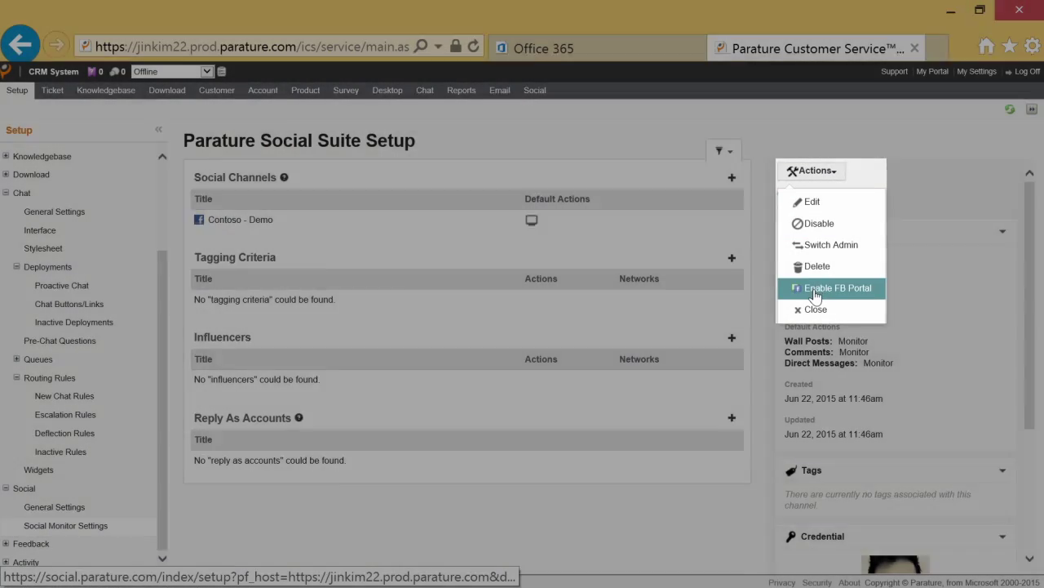
click(816, 290)
scroll(546, 400, down, 4)
scroll(539, 411, down, 10)
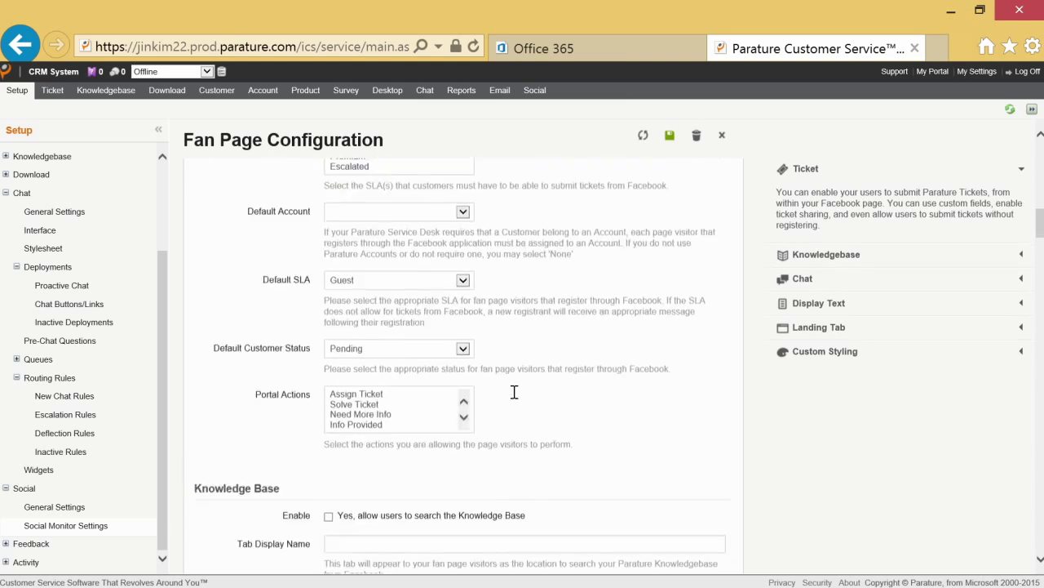
Paste the reactive chat deployment's URL into the fan page's Chat Link field
scroll(510, 395, down, 5)
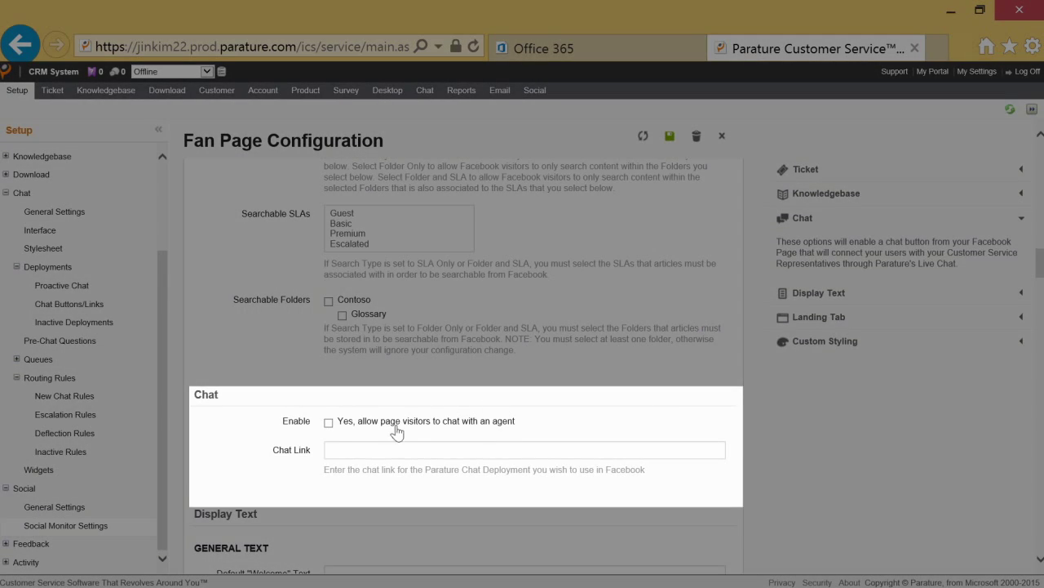
right_click(343, 449)
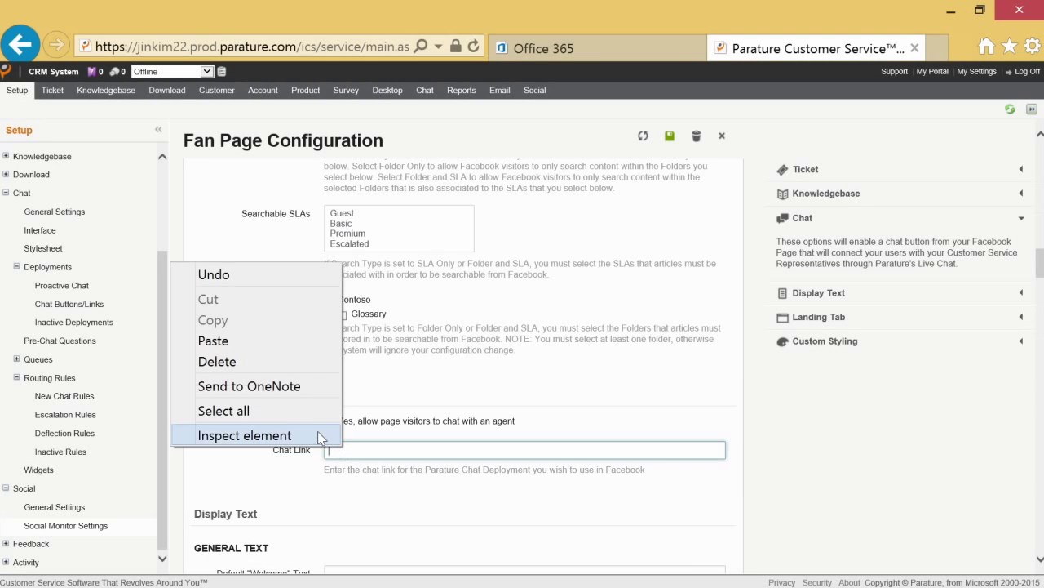
click(278, 346)
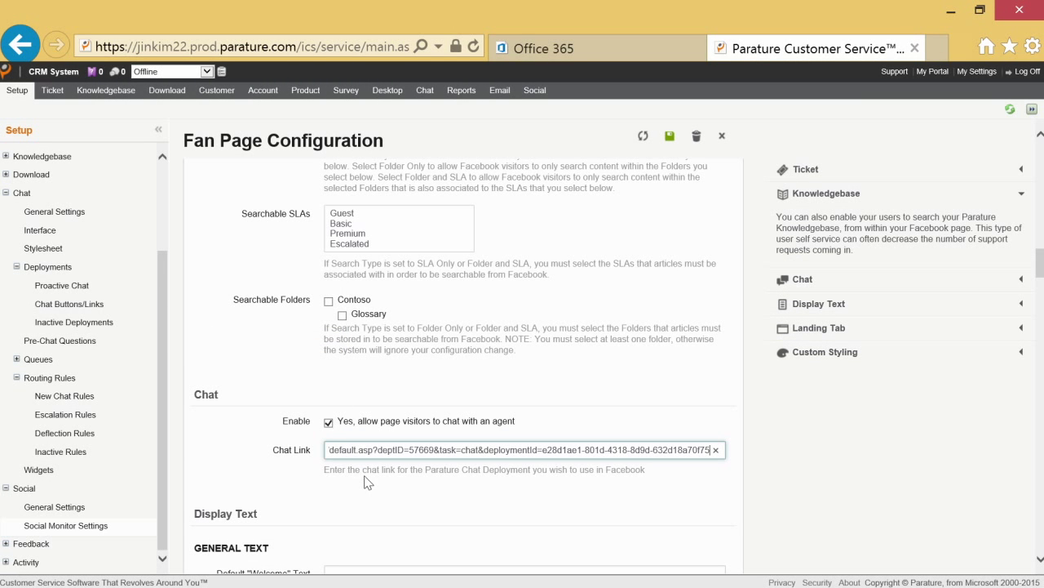